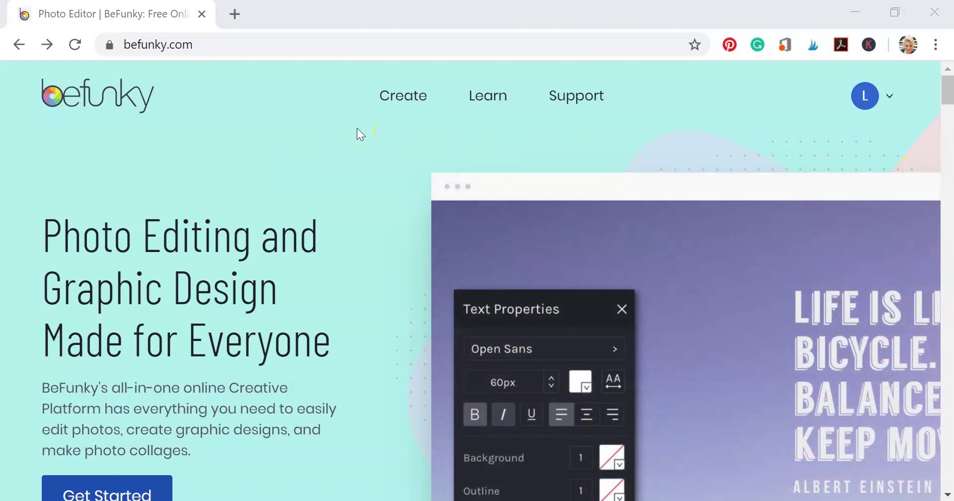
- Start a blank 1080 × 1080 Instagram Post canvas in the Graphic Designer, clearing the current project
{"action": "left_click", "coordinate": [415, 105]}
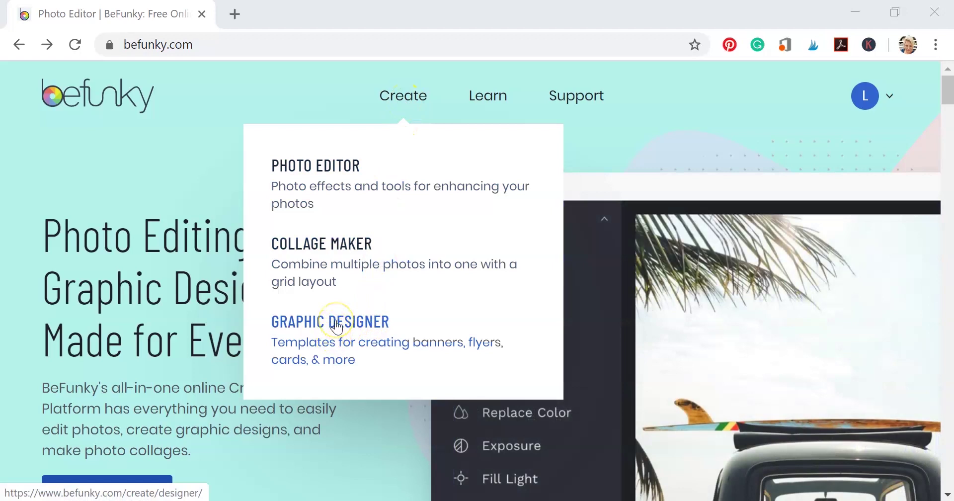
{"action": "left_click", "coordinate": [337, 326]}
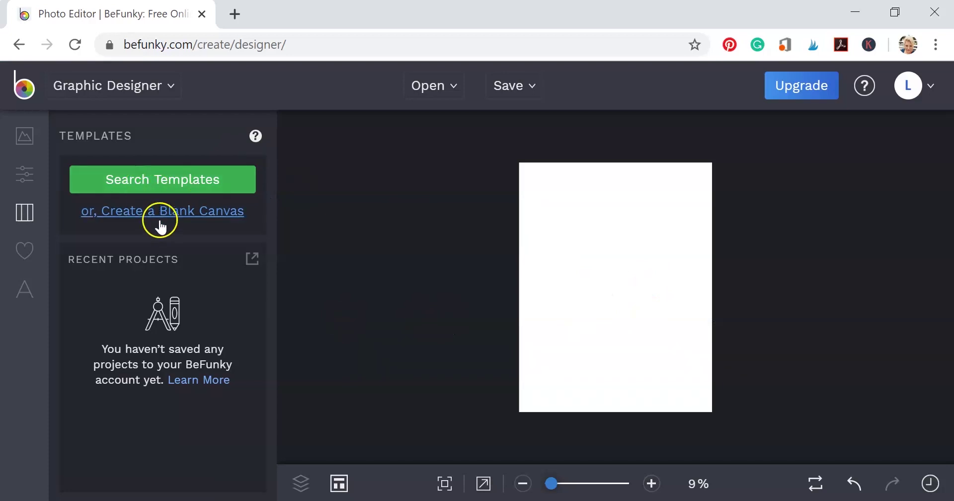
{"action": "left_click", "coordinate": [143, 213]}
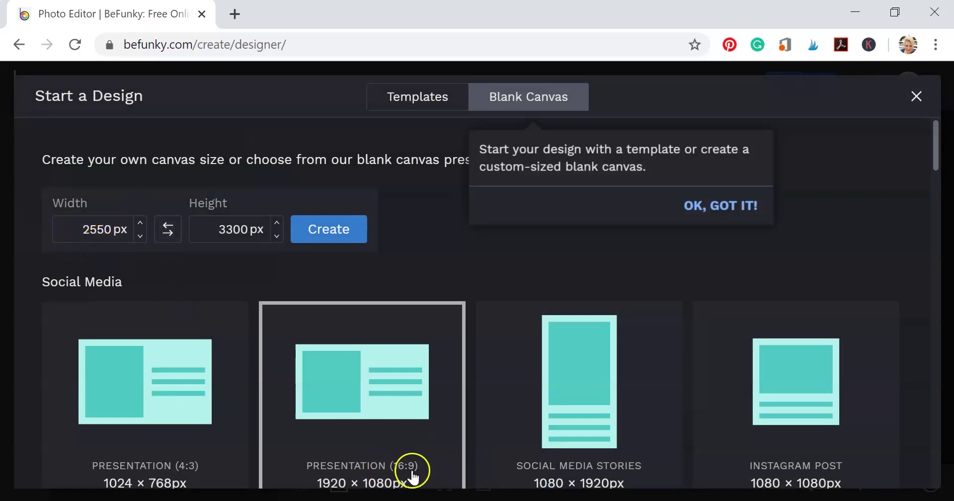
{"action": "left_click", "coordinate": [791, 447]}
{"action": "left_click", "coordinate": [594, 328]}
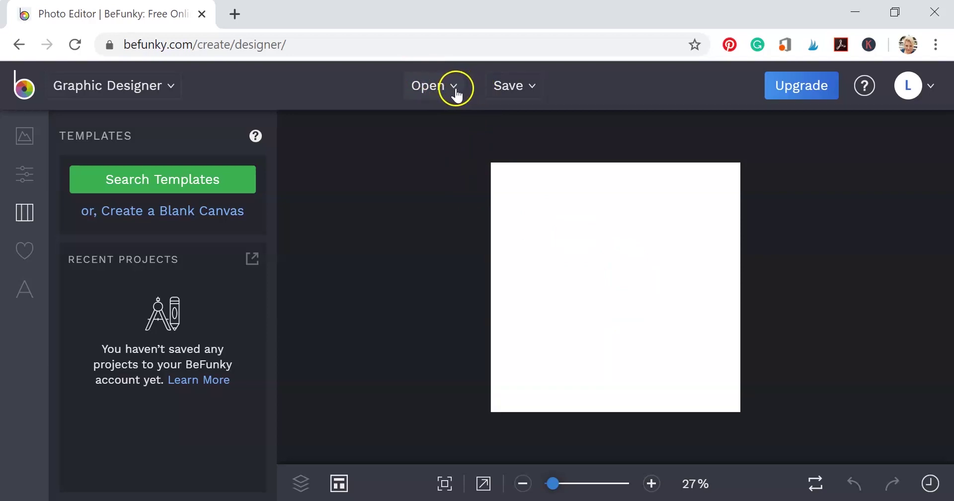
- Upload the TPDudley image from the TP Dudley folder, with All Files shown, into the Image Manager
{"action": "left_click", "coordinate": [456, 94]}
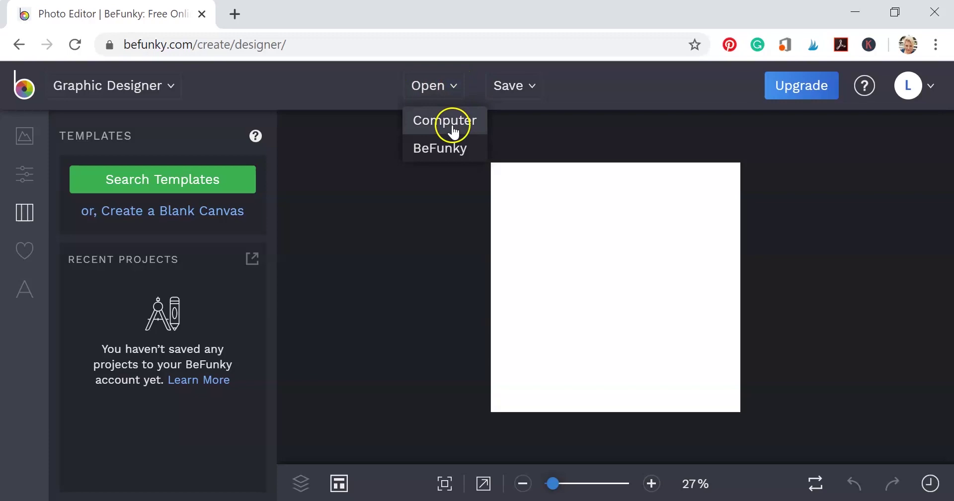
{"action": "left_click", "coordinate": [452, 124]}
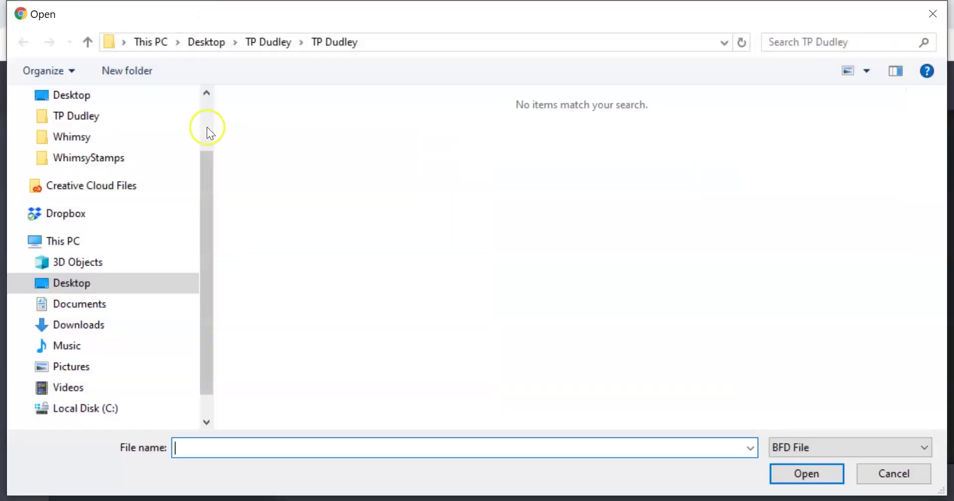
{"action": "left_click", "coordinate": [99, 116]}
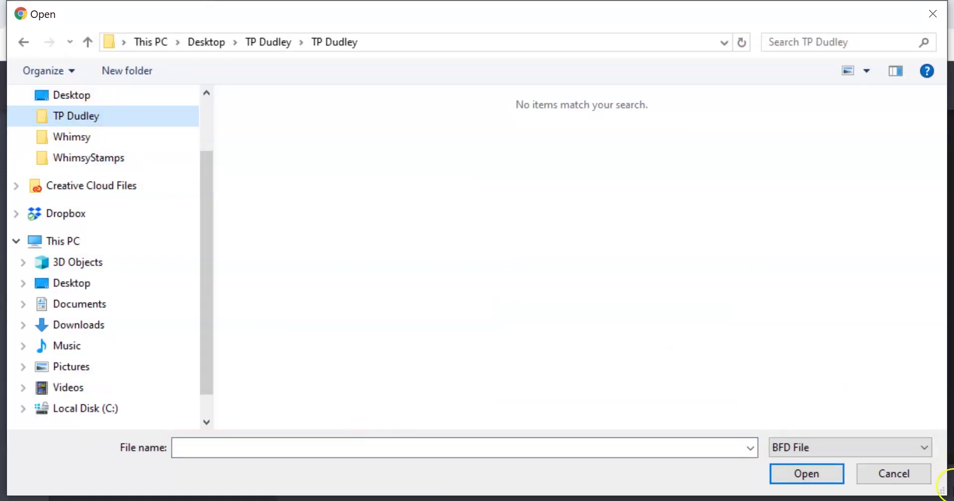
{"action": "left_click", "coordinate": [922, 446]}
{"action": "left_click", "coordinate": [791, 477]}
{"action": "left_click", "coordinate": [893, 159]}
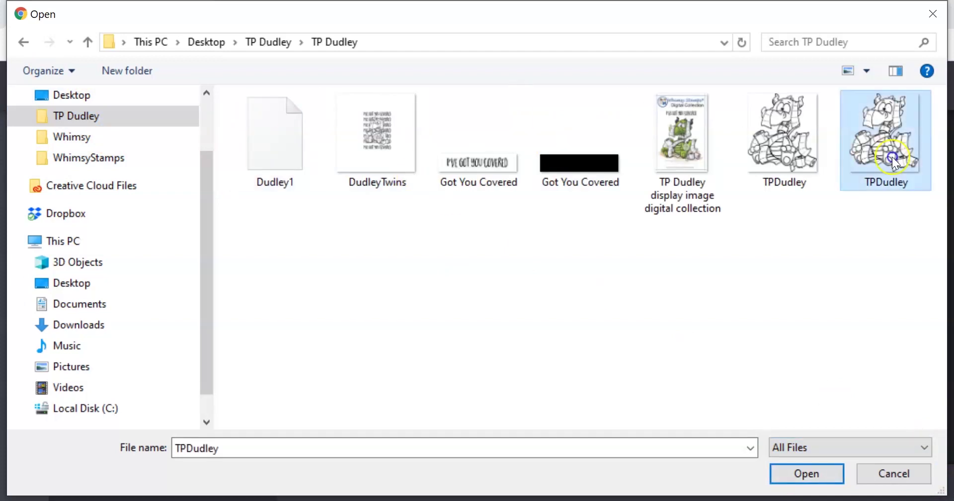
{"action": "left_click", "coordinate": [807, 474]}
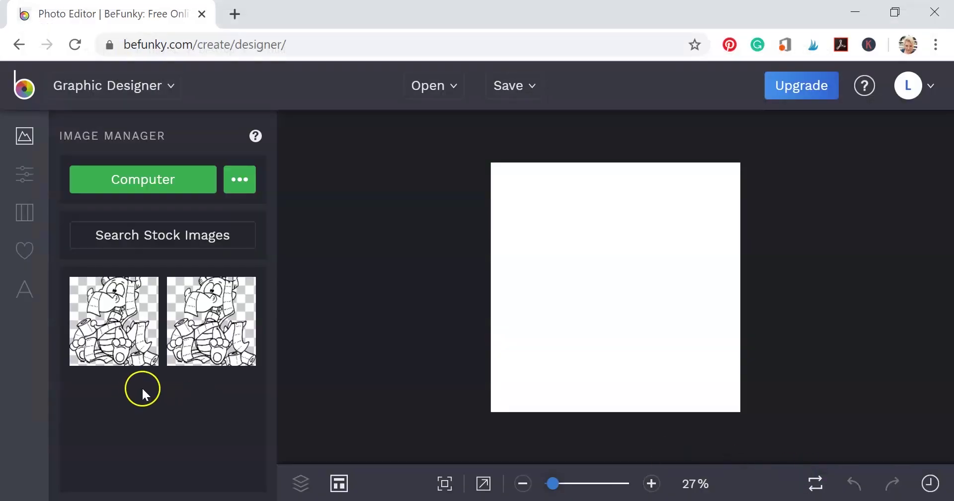
- Add the TPDudley dragon to the canvas as a layer and dismiss the upgrade offer
{"action": "left_click", "coordinate": [194, 343]}
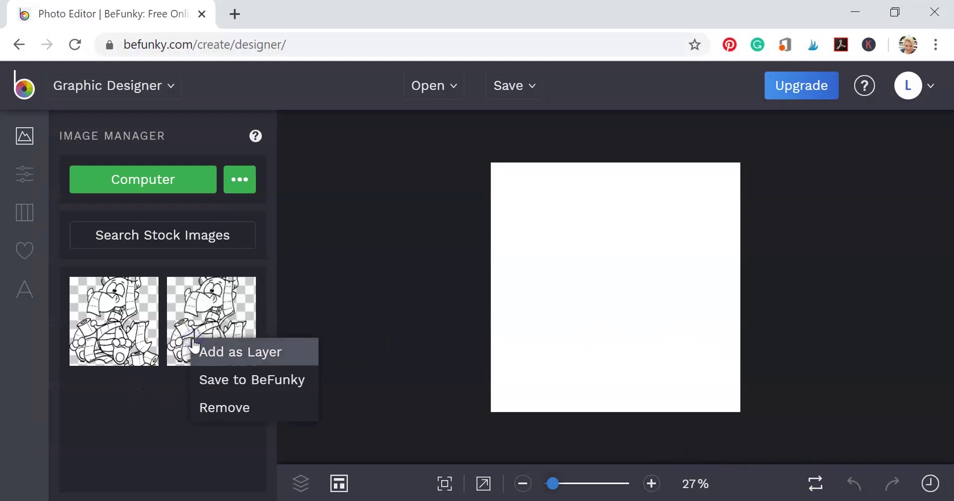
{"action": "left_click", "coordinate": [222, 352]}
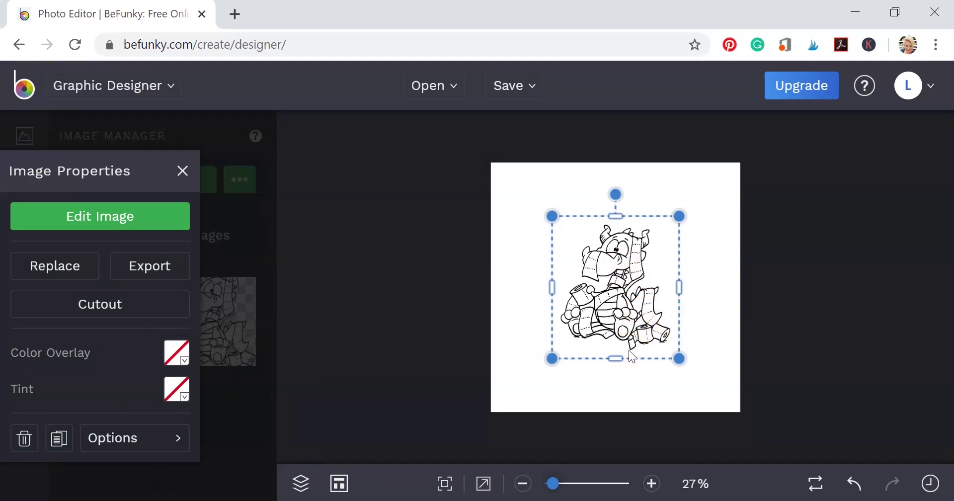
{"action": "left_click", "coordinate": [121, 214]}
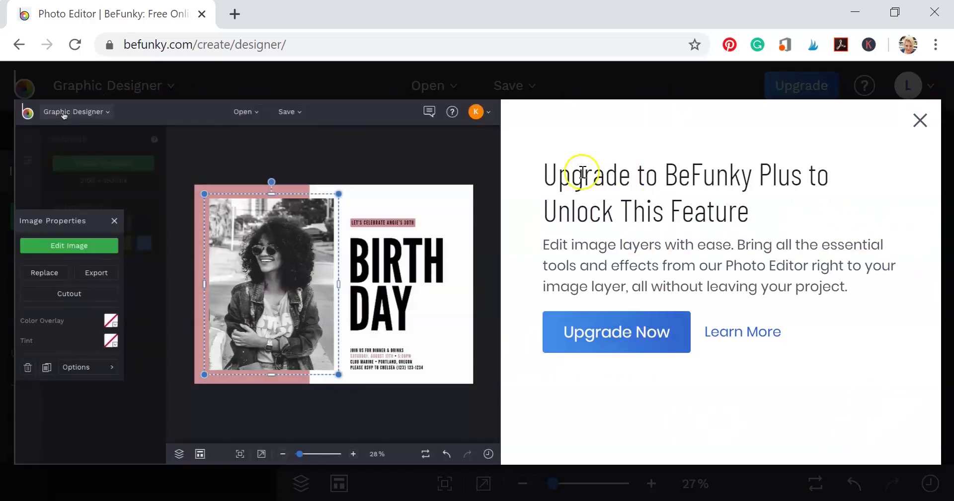
{"action": "left_click", "coordinate": [918, 122]}
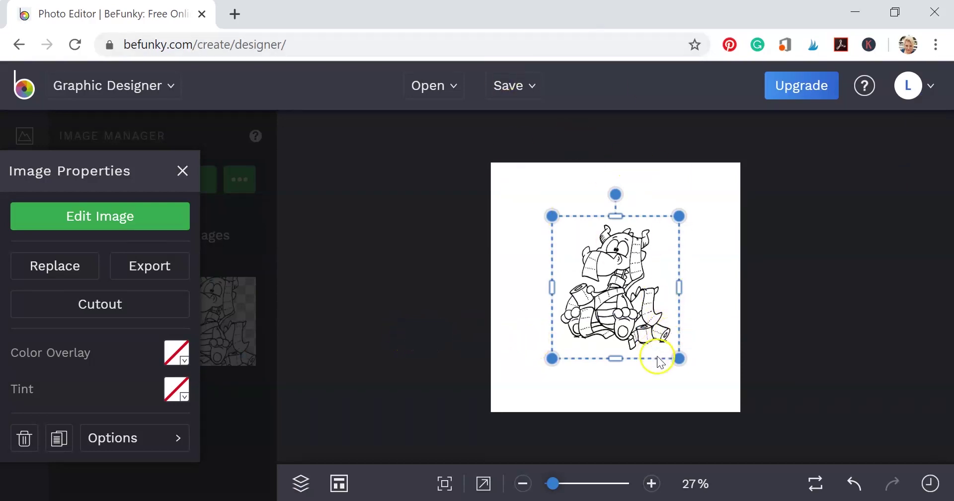
- Resize the dragon and centre it on the white square canvas
{"action": "left_click_drag", "start_coordinate": [673, 356], "coordinate": [655, 320]}
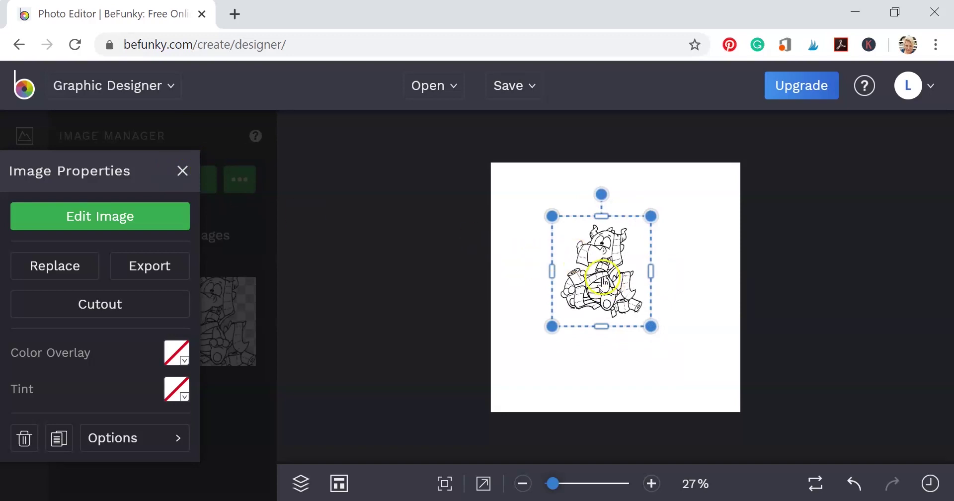
{"action": "left_click_drag", "start_coordinate": [609, 283], "coordinate": [623, 287]}
{"action": "left_click_drag", "start_coordinate": [667, 330], "coordinate": [680, 347]}
- Deselect the dragon, show the Customize options for the 1080 × 1080 canvas, and dismiss the resize tip
{"action": "left_click", "coordinate": [182, 171]}
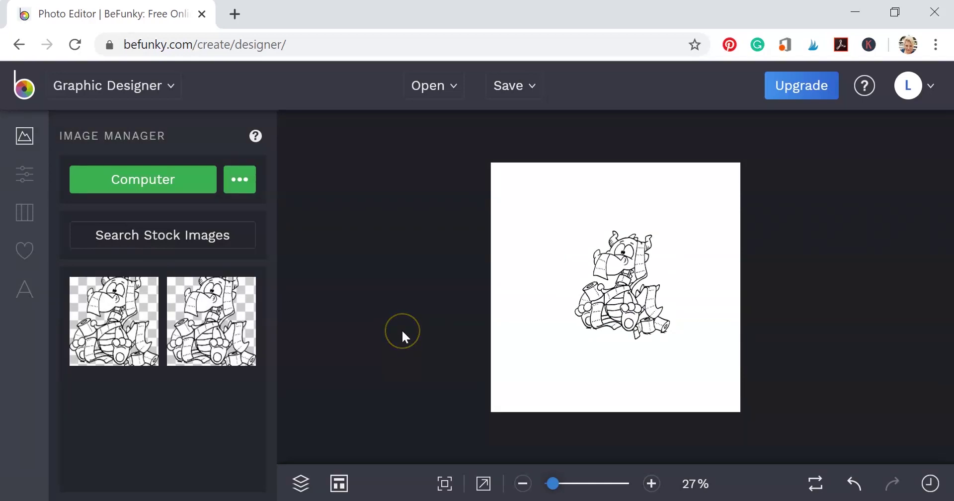
{"action": "left_click", "coordinate": [23, 176]}
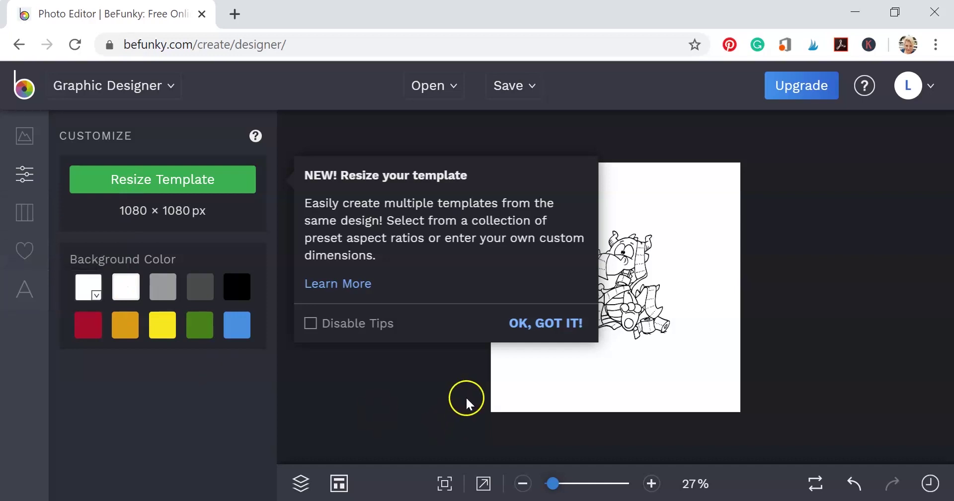
{"action": "left_click", "coordinate": [560, 392]}
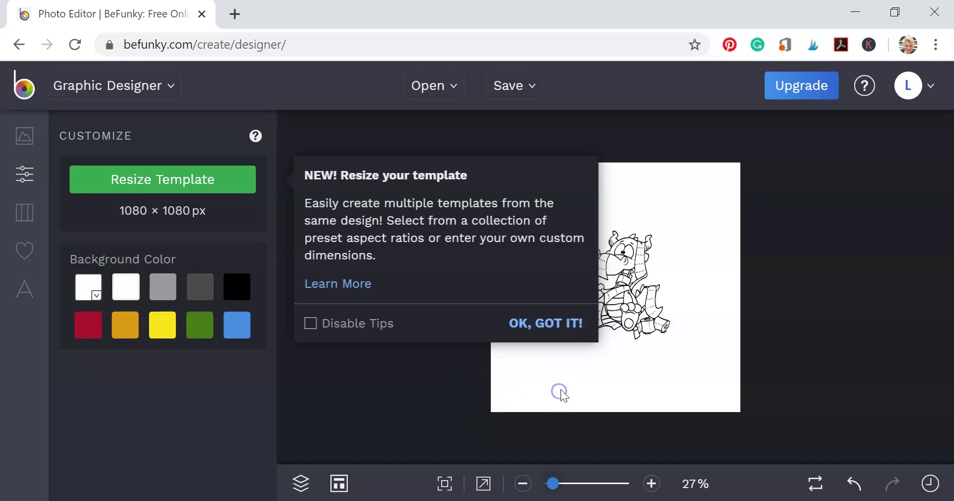
{"action": "left_click", "coordinate": [511, 324]}
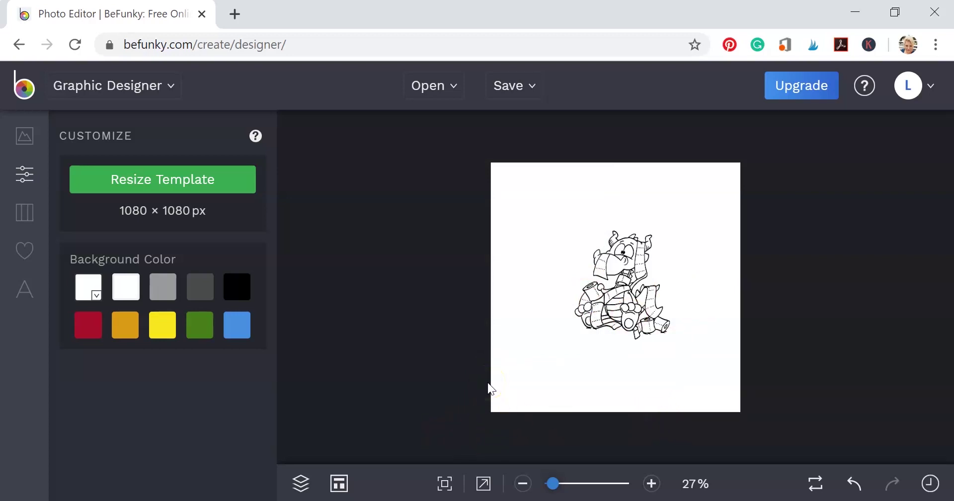
- Move the first dragon to the right and slightly down on the canvas
{"action": "left_click", "coordinate": [611, 320]}
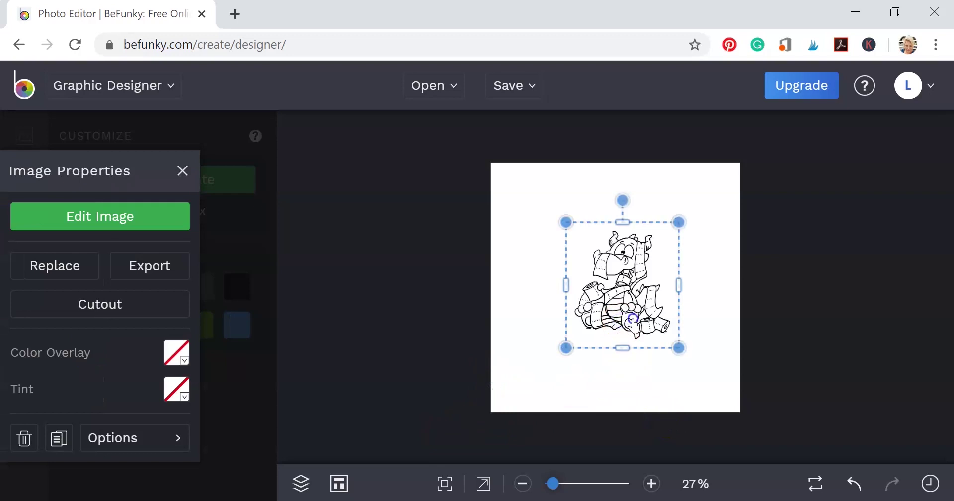
{"action": "left_click_drag", "start_coordinate": [629, 310], "coordinate": [631, 316]}
{"action": "left_click", "coordinate": [167, 442]}
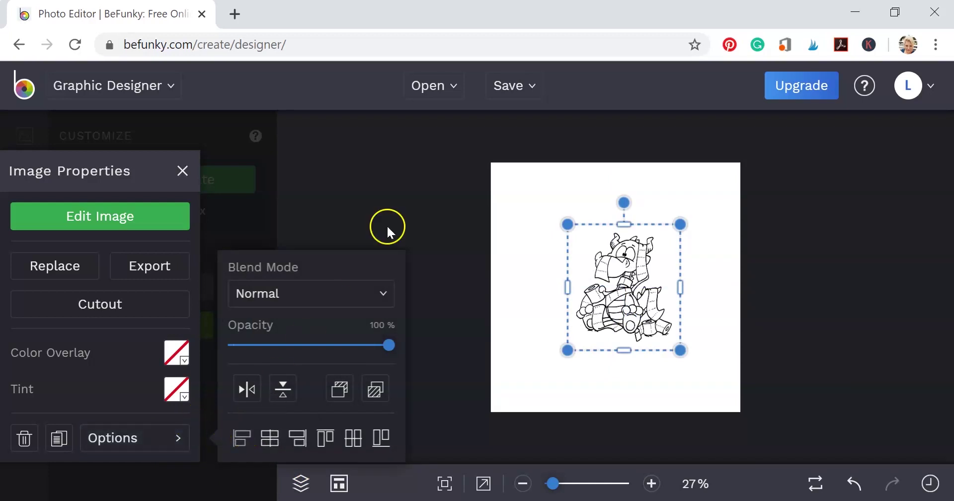
{"action": "left_click", "coordinate": [409, 217]}
{"action": "left_click_drag", "start_coordinate": [624, 288], "coordinate": [651, 304]}
{"action": "left_click", "coordinate": [391, 375]}
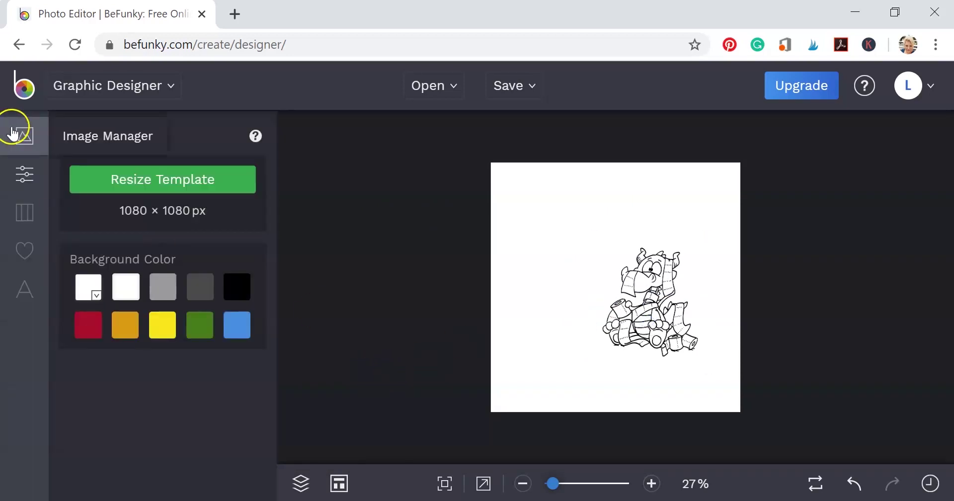
- Add a second dragon layer from the uploaded images and move it up-left over the first
{"action": "left_click", "coordinate": [29, 147]}
{"action": "left_click", "coordinate": [113, 338]}
{"action": "left_click", "coordinate": [139, 348]}
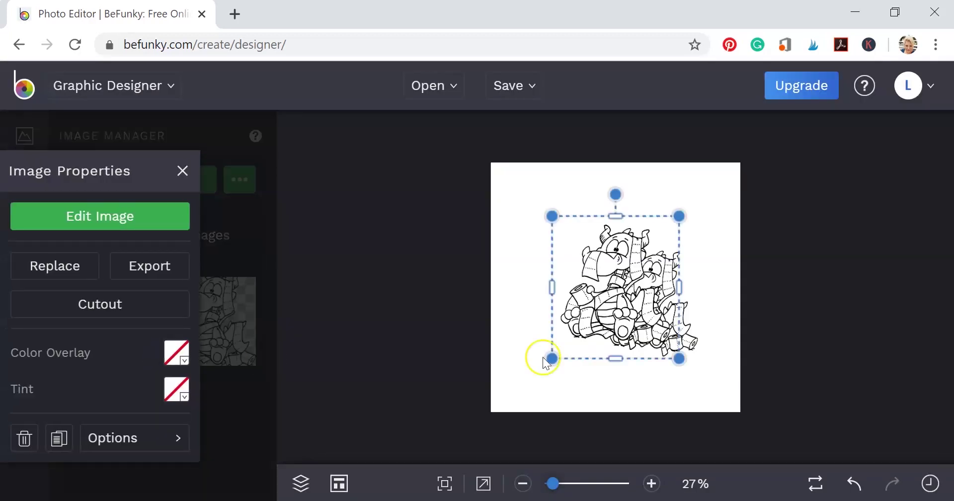
{"action": "left_click_drag", "start_coordinate": [616, 309], "coordinate": [559, 278]}
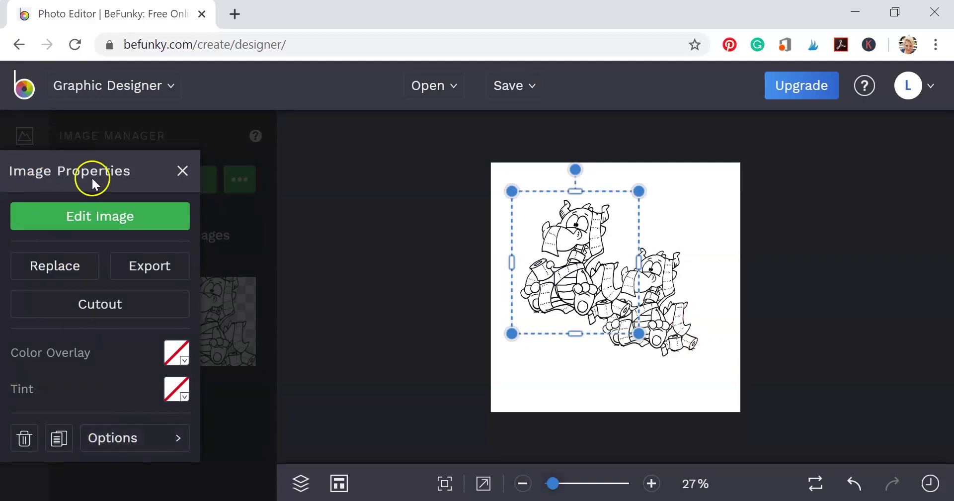
- Mirror the new dragon horizontally and send it behind the other dragon
{"action": "left_click", "coordinate": [116, 450]}
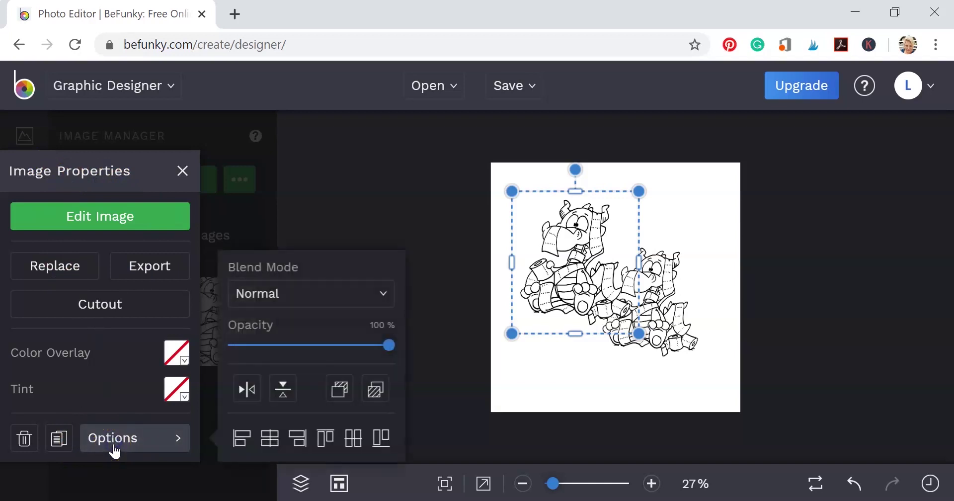
{"action": "left_click", "coordinate": [246, 392]}
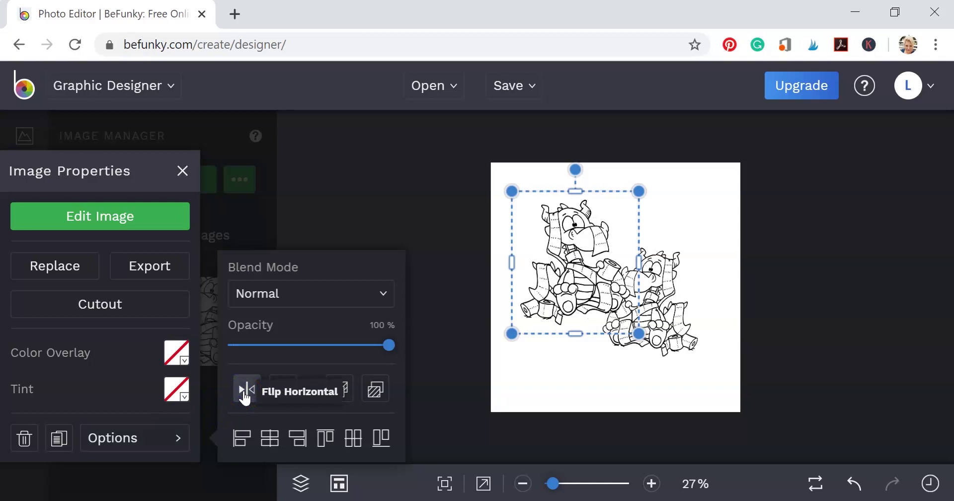
{"action": "left_click", "coordinate": [378, 396]}
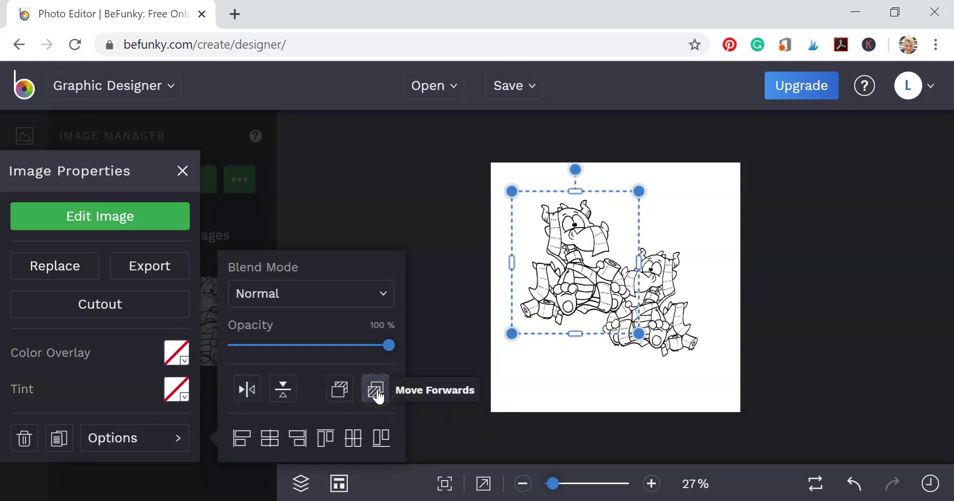
{"action": "left_click", "coordinate": [342, 402]}
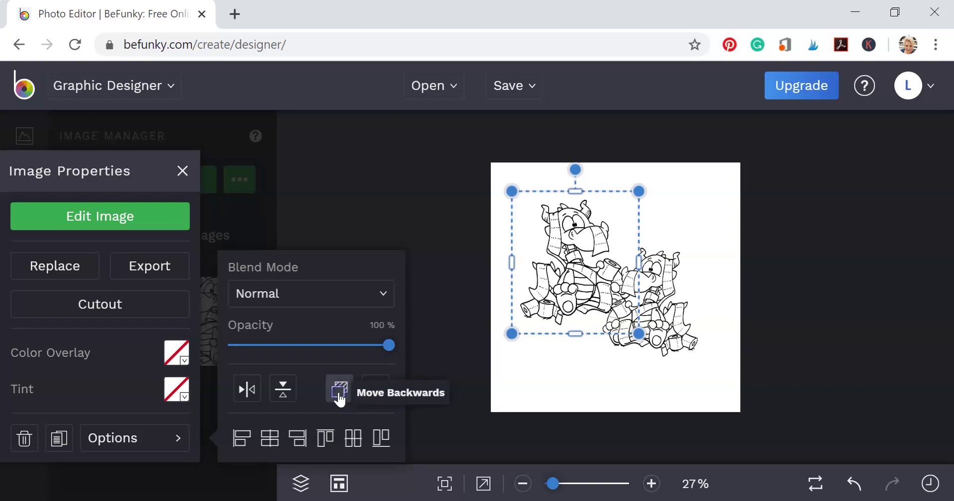
- Shrink the left dragon to about 331 × 377 and slide the right dragon left to overlap it
{"action": "left_click", "coordinate": [621, 390]}
{"action": "left_click", "coordinate": [635, 334]}
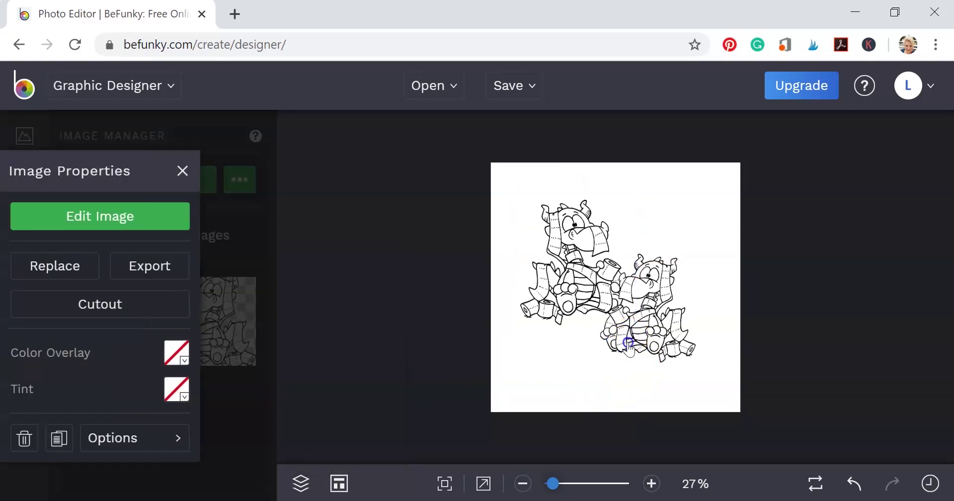
{"action": "left_click", "coordinate": [536, 319]}
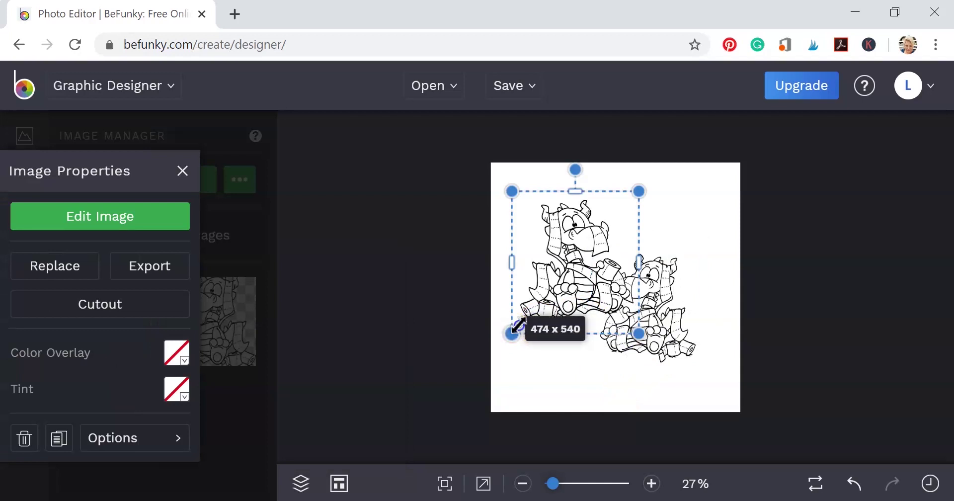
{"action": "left_click_drag", "start_coordinate": [521, 324], "coordinate": [571, 295]}
{"action": "left_click_drag", "start_coordinate": [664, 341], "coordinate": [655, 342]}
{"action": "left_click", "coordinate": [552, 365]}
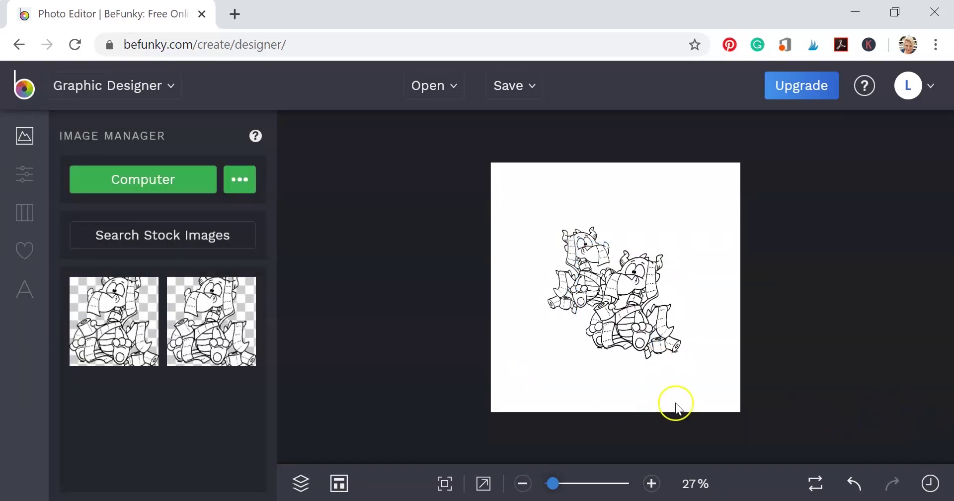
- Upload the black Got You Covered sentiment file from the computer, showing All Files
{"action": "left_click", "coordinate": [440, 92]}
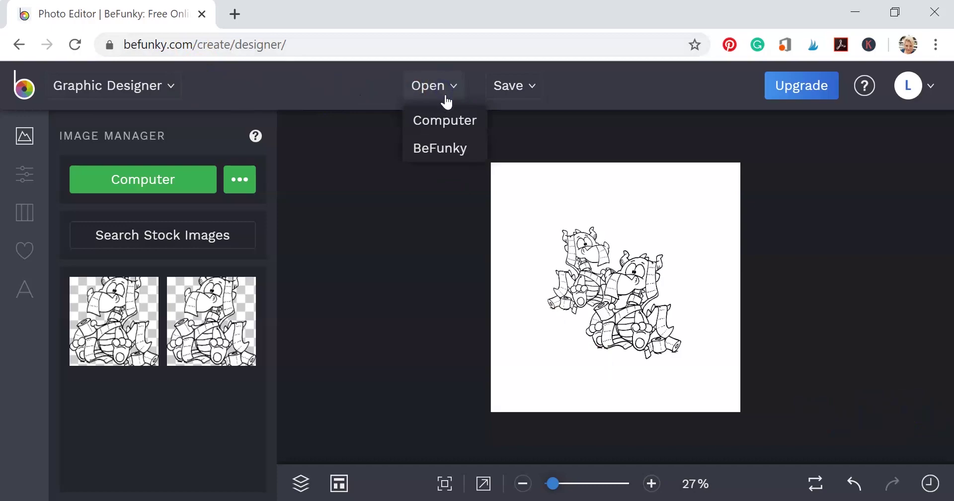
{"action": "left_click", "coordinate": [444, 120]}
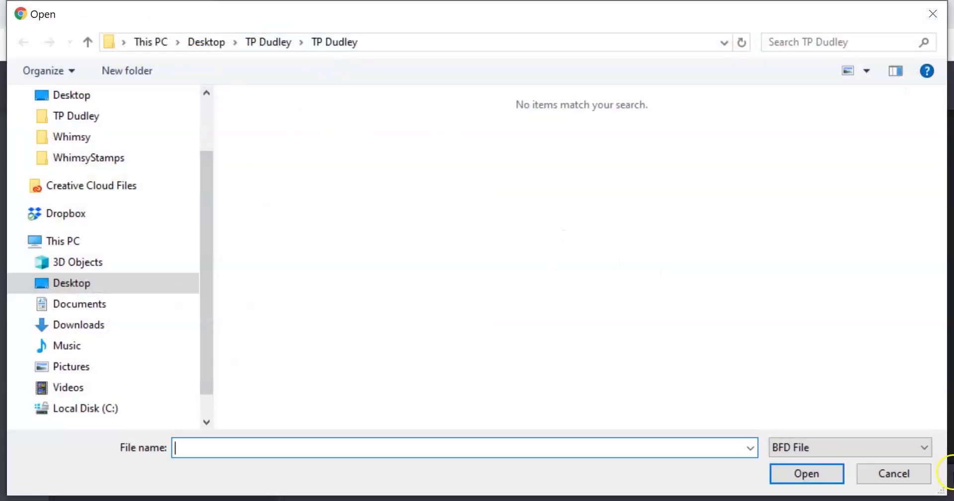
{"action": "left_click", "coordinate": [795, 447]}
{"action": "left_click", "coordinate": [788, 477]}
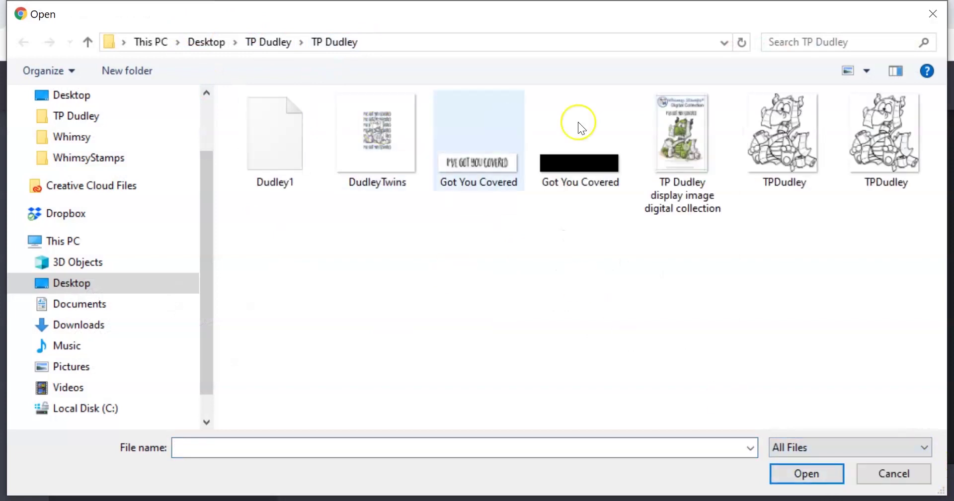
{"action": "left_click", "coordinate": [571, 166]}
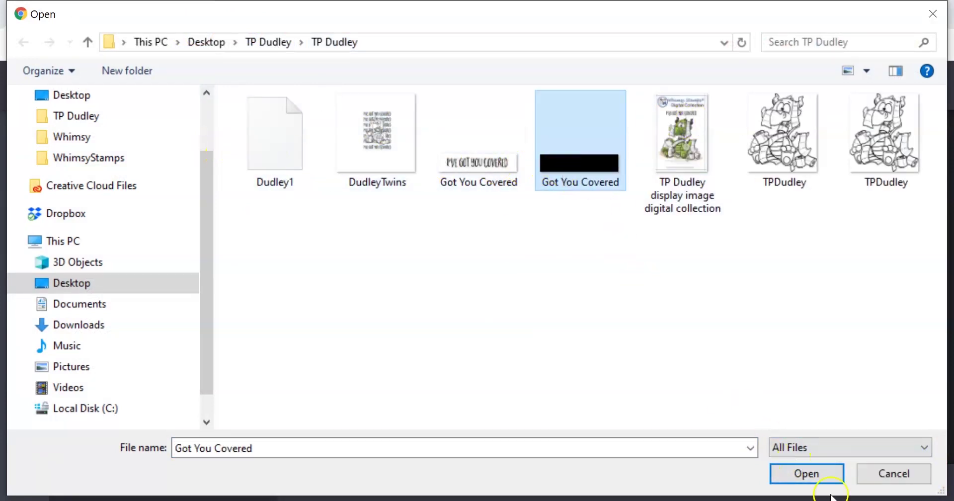
{"action": "left_click", "coordinate": [788, 476]}
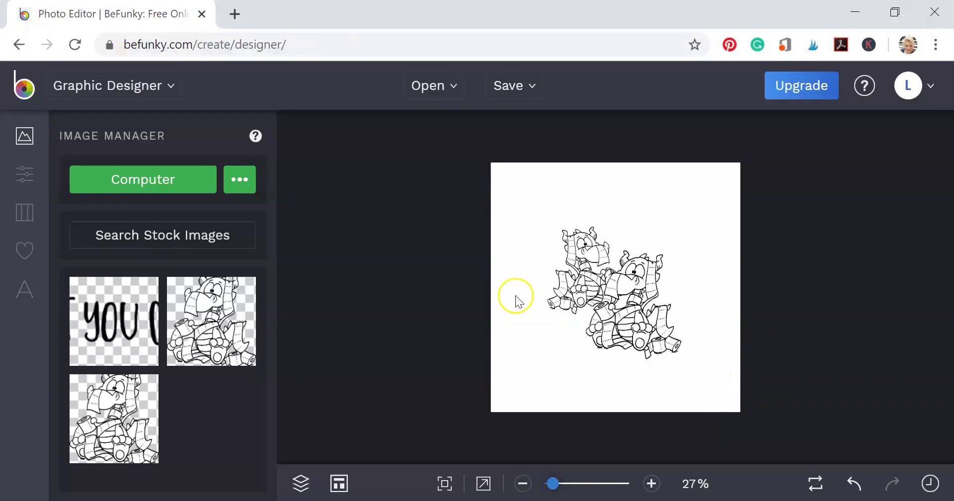
- Add the sentiment as a layer, scaled to about 376 × 84 at the dragons' lower left
{"action": "left_click", "coordinate": [119, 344]}
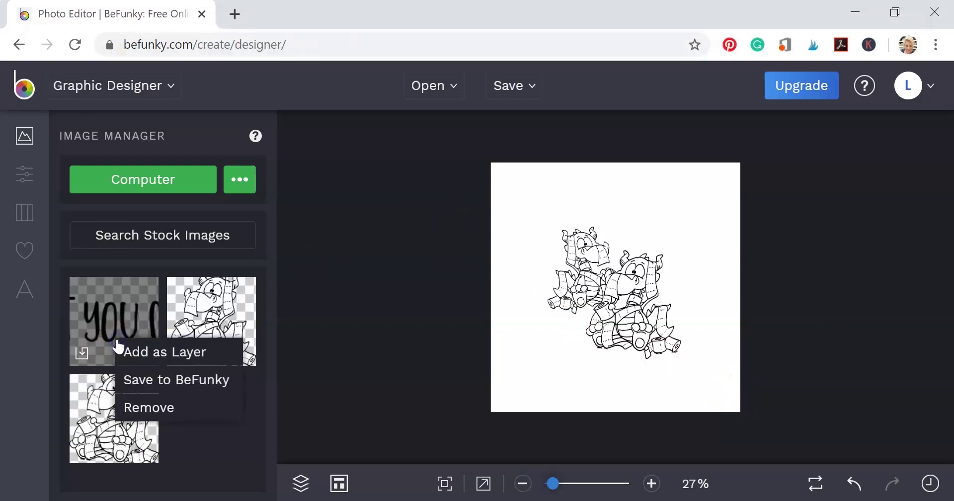
{"action": "left_click", "coordinate": [149, 354]}
{"action": "left_click", "coordinate": [629, 312]}
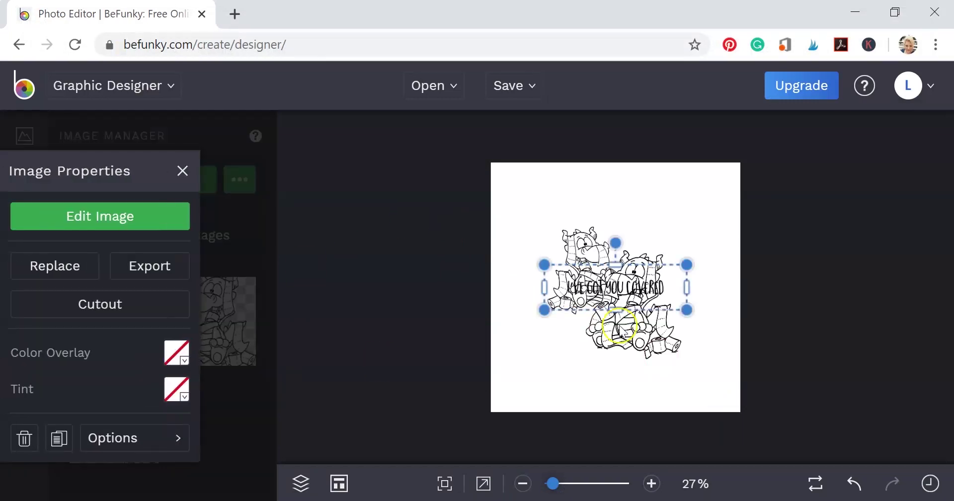
{"action": "left_click_drag", "start_coordinate": [629, 314], "coordinate": [568, 348]}
{"action": "left_click_drag", "start_coordinate": [487, 343], "coordinate": [537, 336]}
{"action": "left_click", "coordinate": [588, 376]}
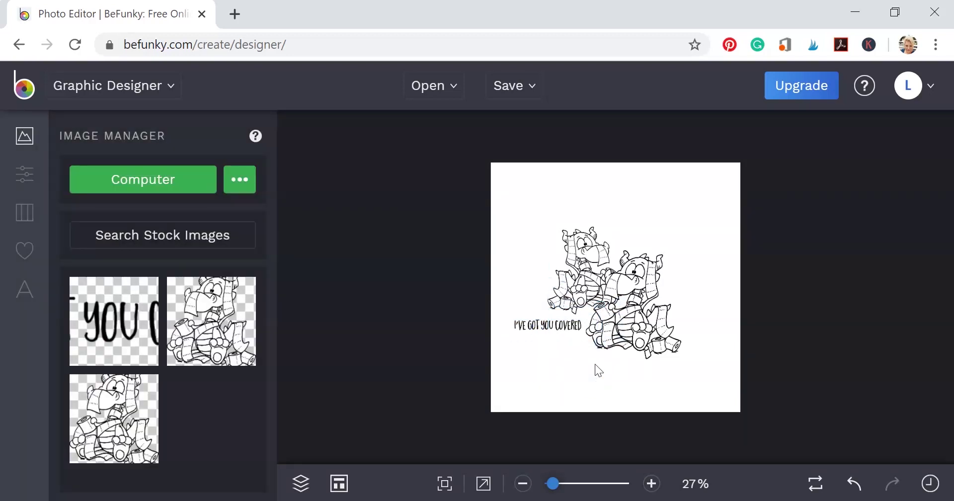
{"action": "left_click", "coordinate": [587, 67]}
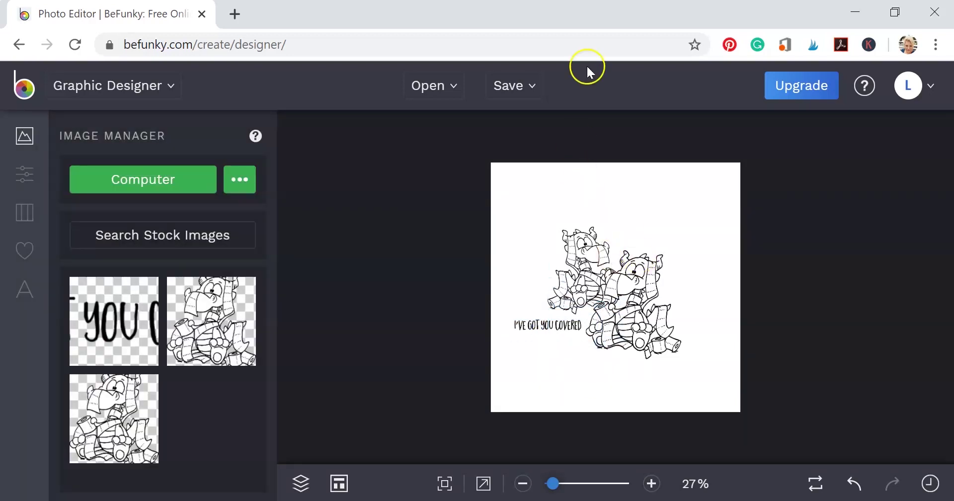
- Choose PNG as the export format for saving to the computer, with the watermark left off
{"action": "left_click", "coordinate": [531, 91]}
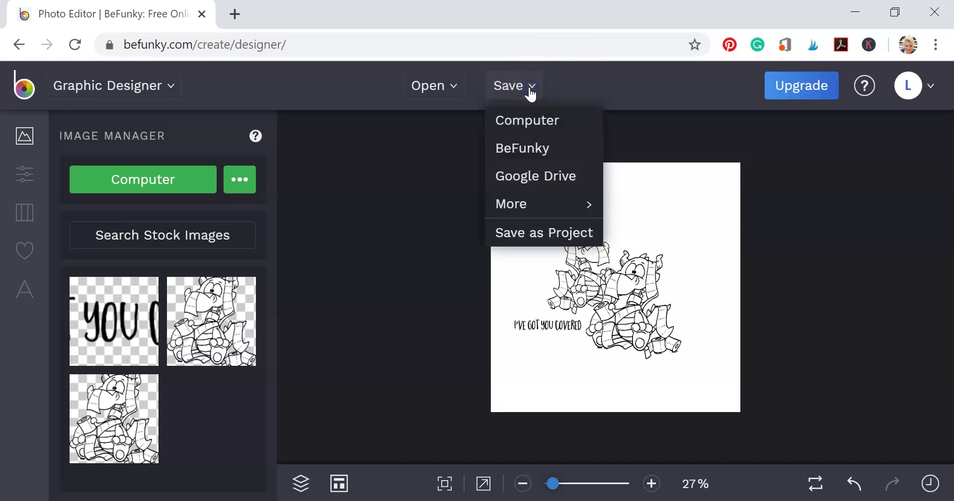
{"action": "left_click", "coordinate": [536, 123]}
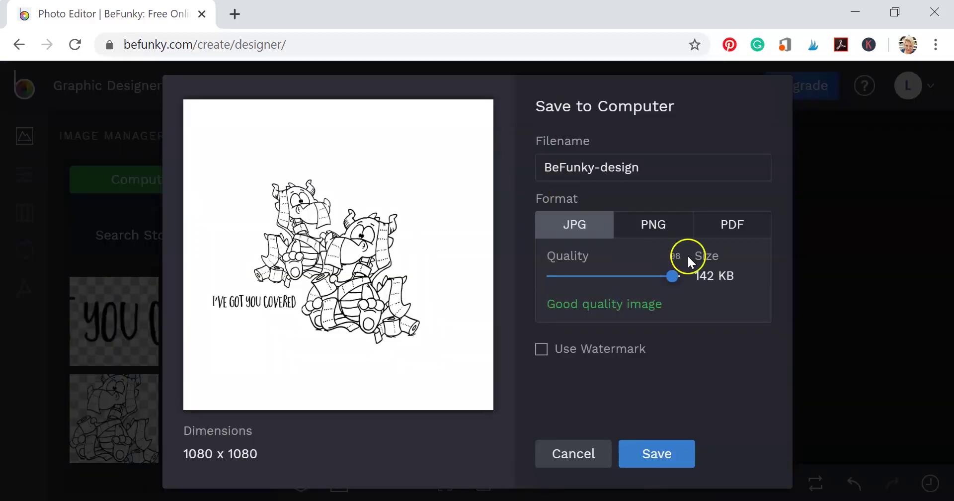
{"action": "left_click", "coordinate": [654, 231]}
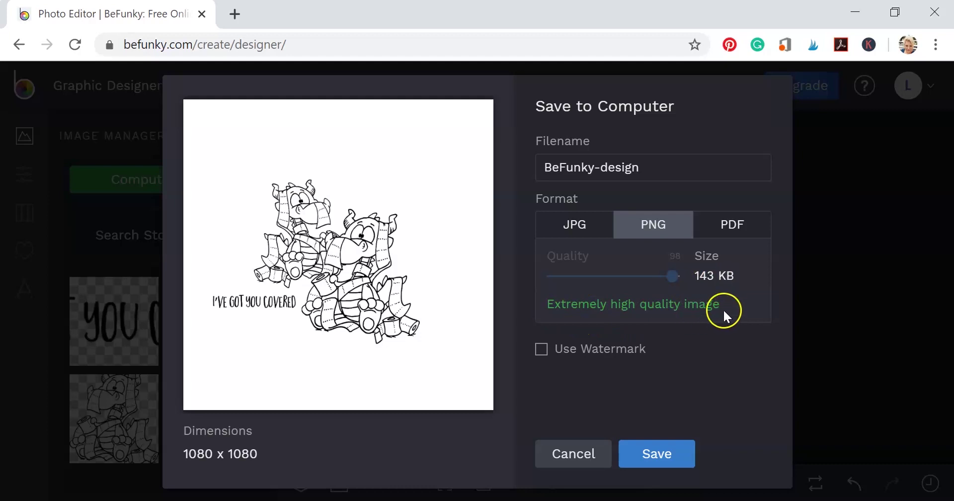
{"action": "left_click", "coordinate": [543, 351]}
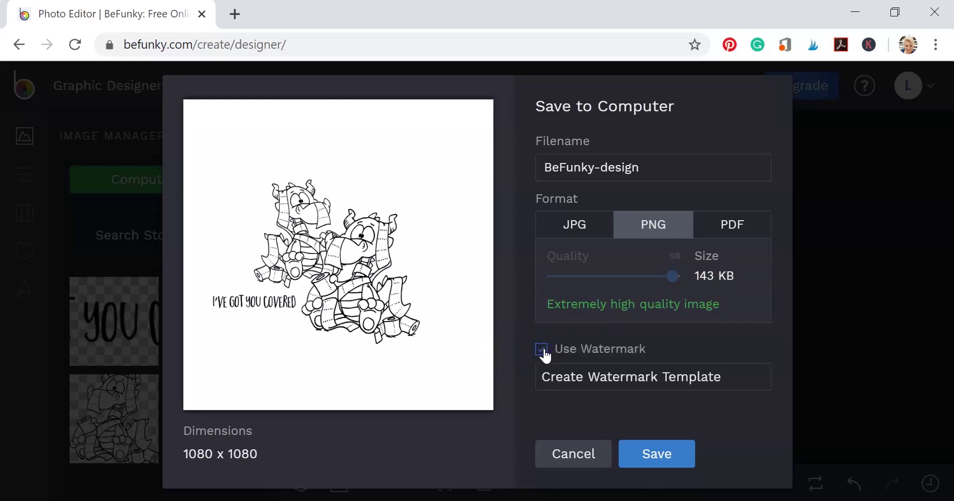
{"action": "left_click", "coordinate": [543, 350]}
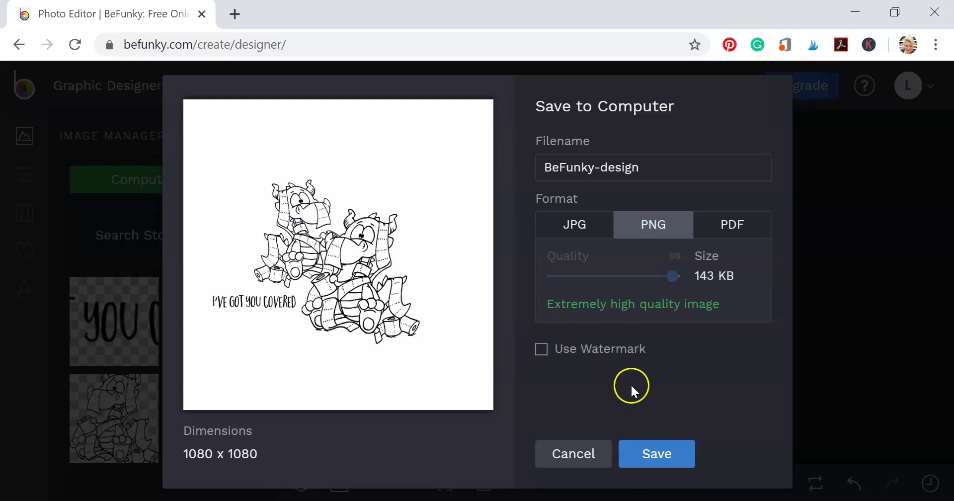
- Name the export Dudley2 and start saving the PNG
{"action": "left_click_drag", "start_coordinate": [651, 167], "coordinate": [541, 166]}
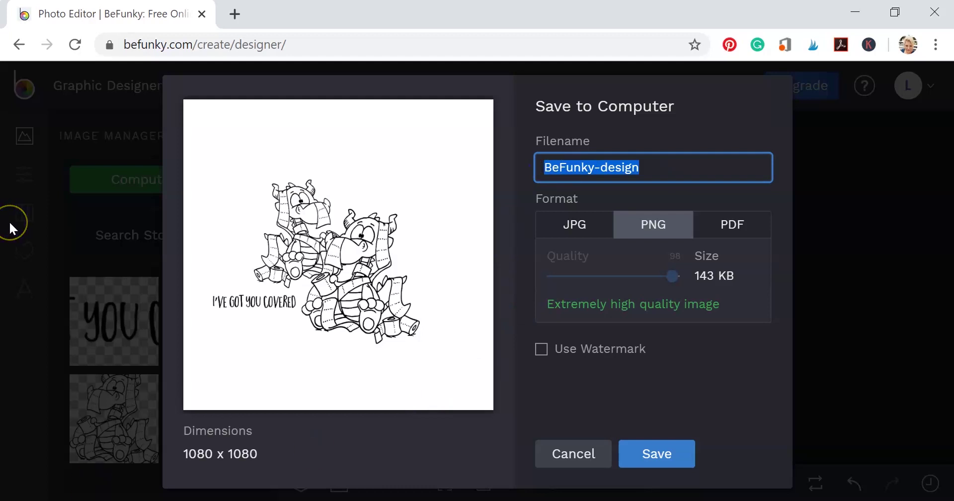
{"action": "type", "text": "DUd"}
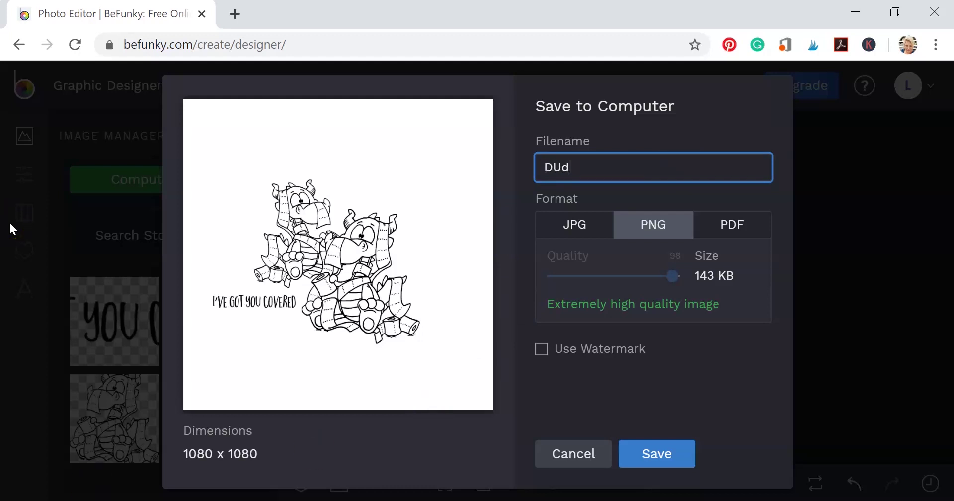
{"action": "type", "text": "l"}
{"action": "key", "text": "BackSpace"}
{"action": "key", "text": "BackSpace"}
{"action": "key", "text": "BackSpace"}
{"action": "type", "text": "udley2"}
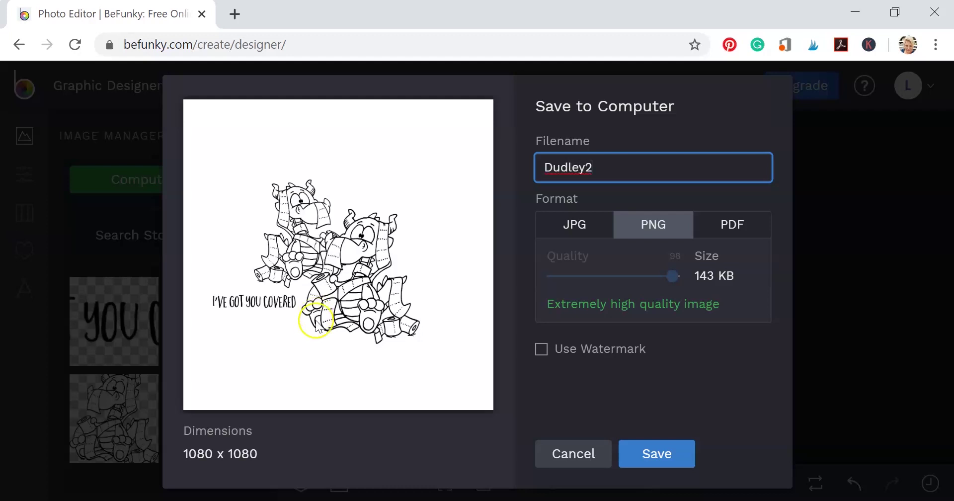
{"action": "left_click", "coordinate": [663, 467]}
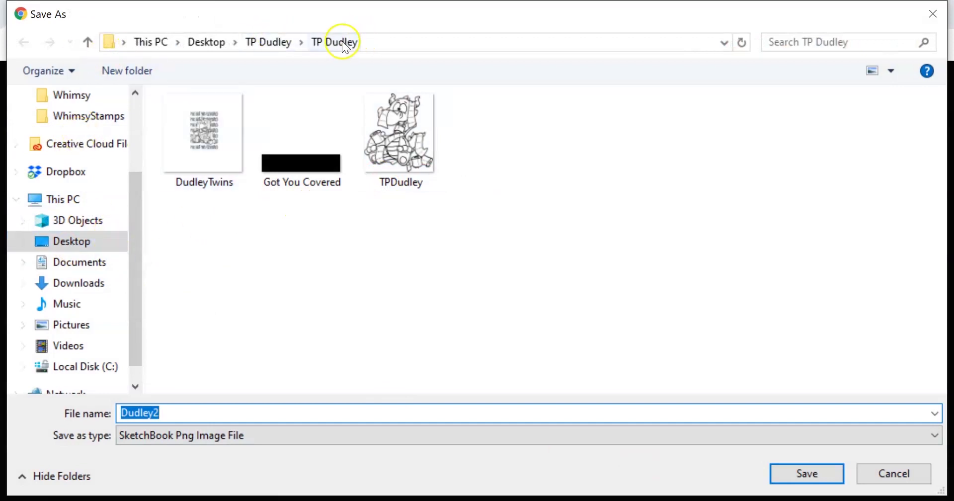
- Save Dudley2, with All Files as the type, into the inner TP Dudley folder
{"action": "left_click", "coordinate": [271, 43]}
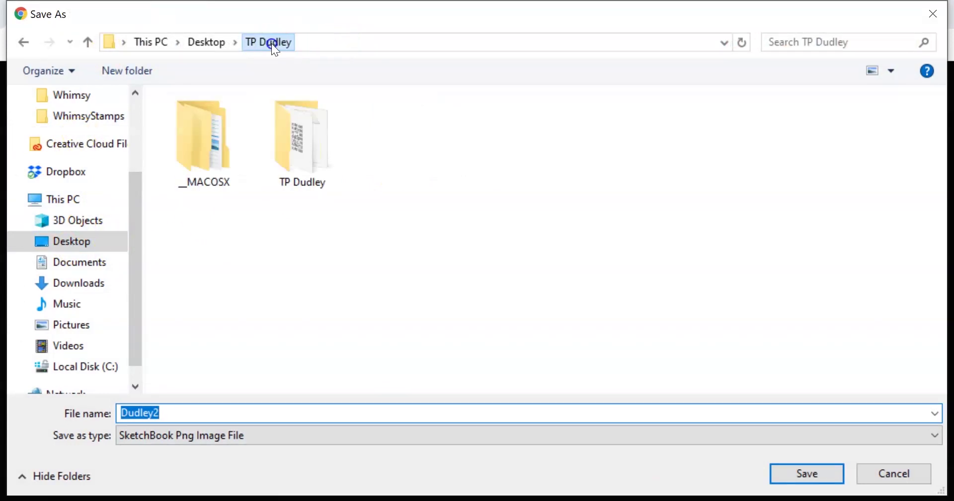
{"action": "left_click", "coordinate": [318, 160]}
{"action": "double_click", "coordinate": [318, 159]}
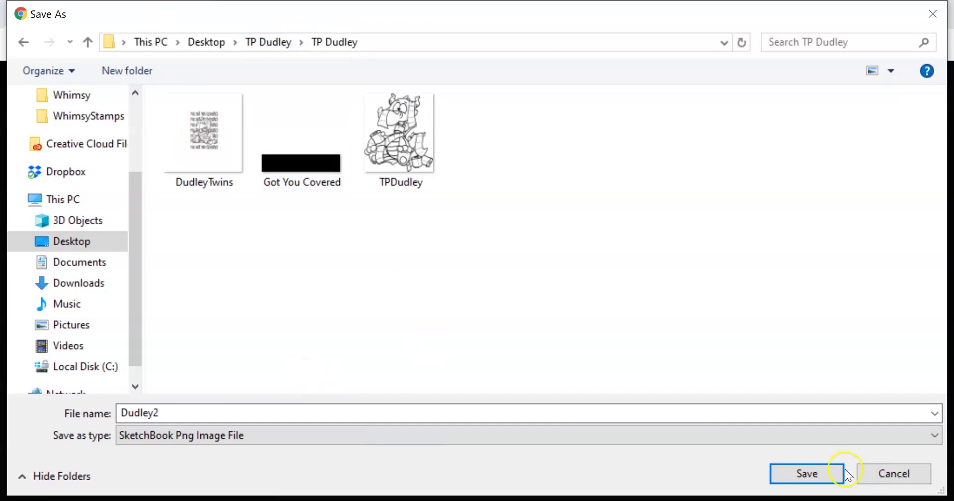
{"action": "left_click", "coordinate": [814, 477]}
{"action": "left_click", "coordinate": [830, 436]}
{"action": "left_click", "coordinate": [144, 462]}
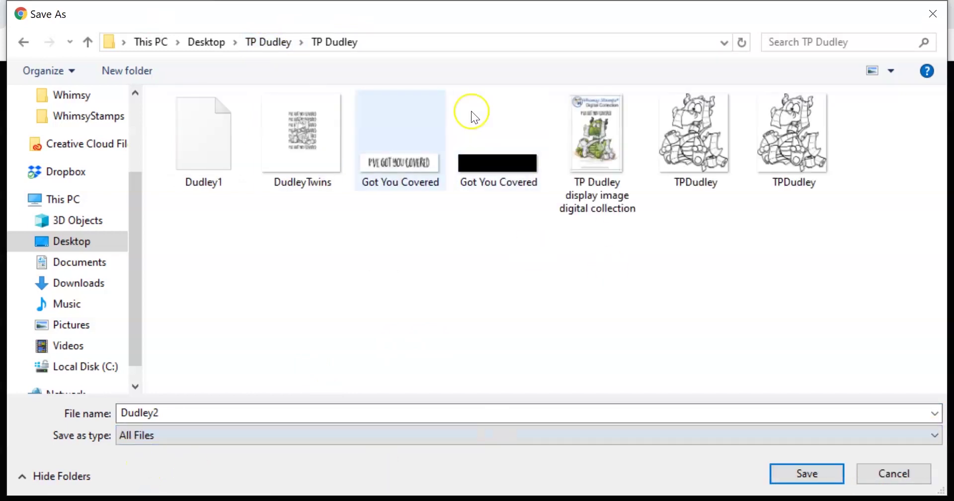
{"action": "left_click", "coordinate": [807, 475]}
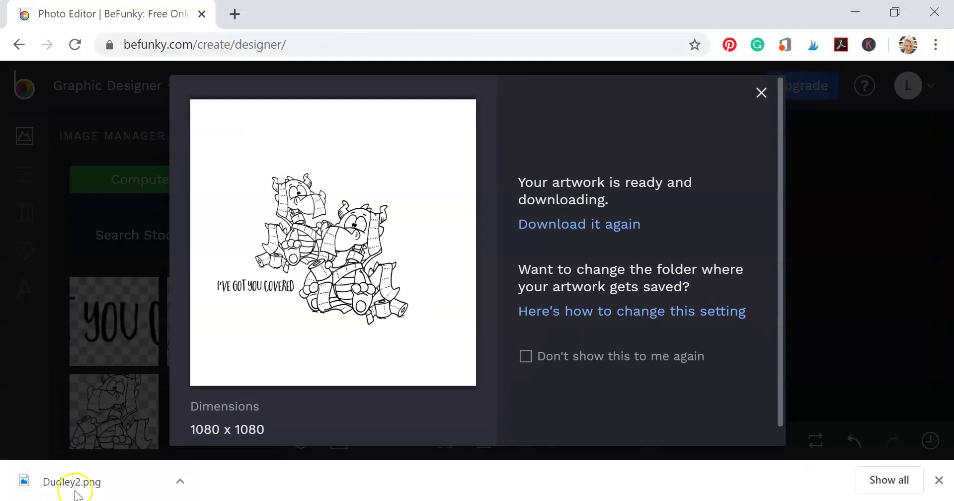
- Preview the downloaded Dudley2.png, close it, and dismiss BeFunky's download confirmation
{"action": "mouse_move", "coordinate": [132, 479]}
{"action": "left_mouse_down"}
{"action": "mouse_move", "coordinate": [75, 479]}
{"action": "mouse_move", "coordinate": [84, 489]}
{"action": "left_mouse_up"}
{"action": "left_click", "coordinate": [84, 488]}
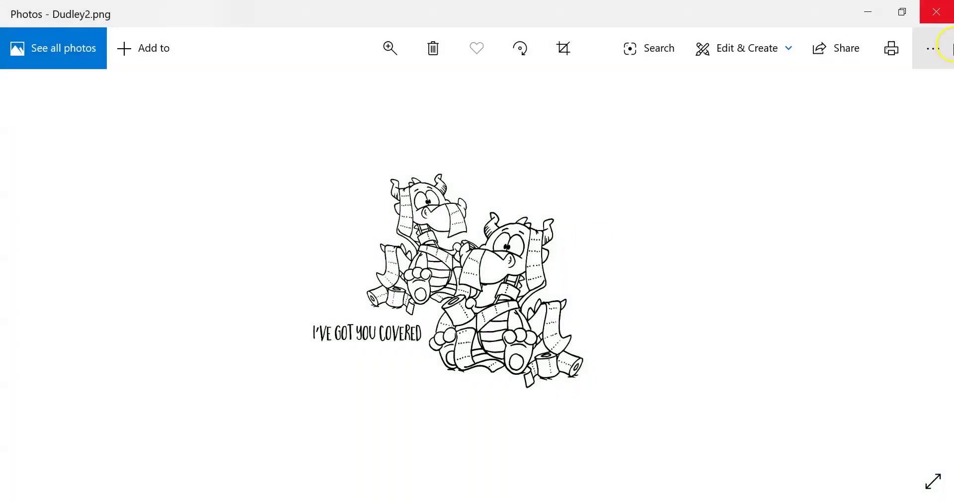
{"action": "left_click", "coordinate": [936, 12]}
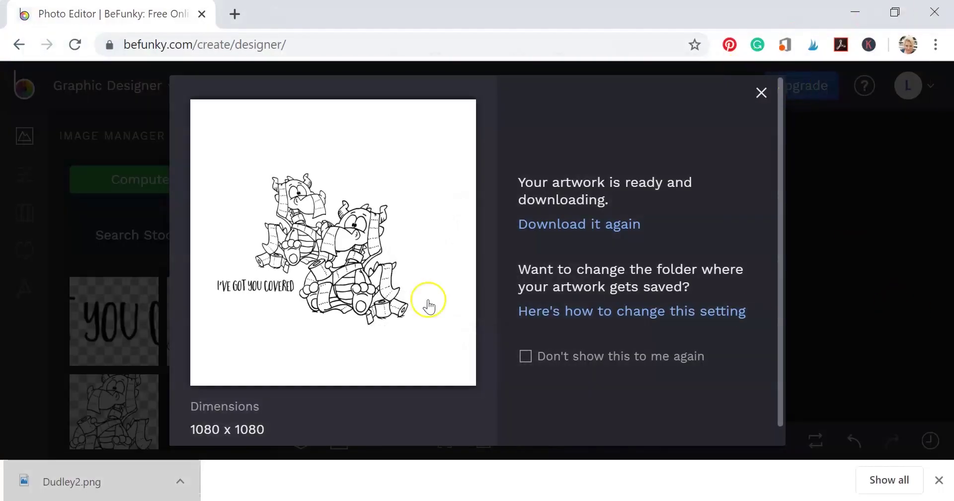
{"action": "left_click", "coordinate": [767, 94]}
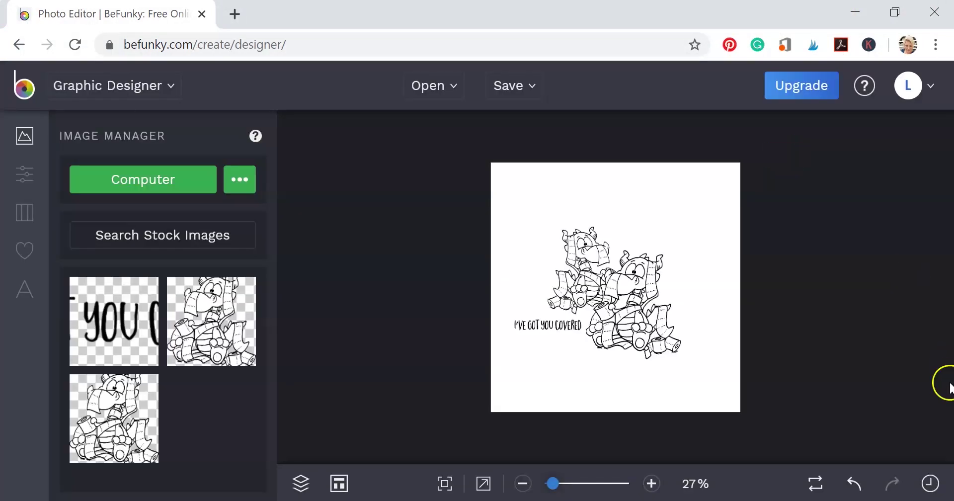